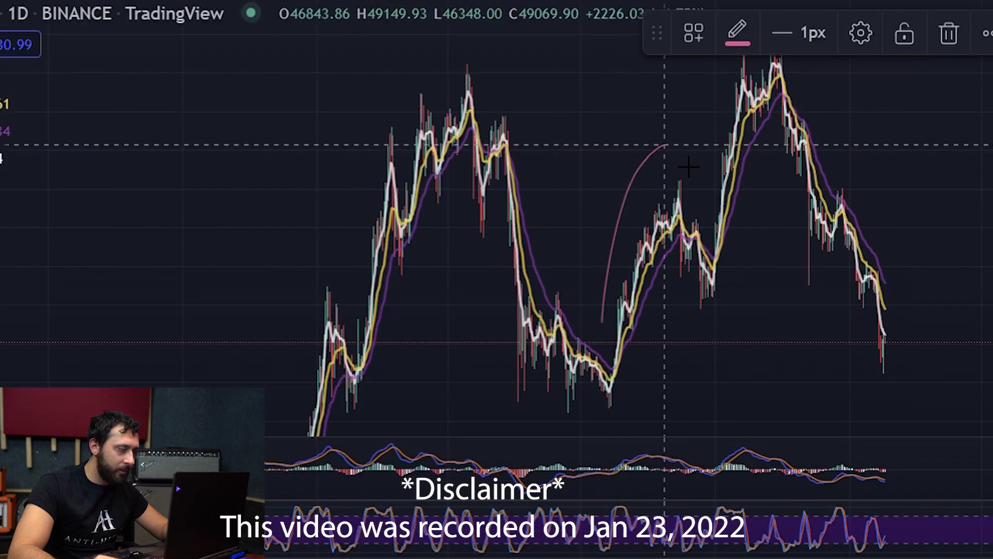
# Sketch freehand pink arcs over the left shoulder, head and right shoulder of the daily BTCUSDT chart, and delete the stray stroke beside them.
pyautogui.moveTo(504, 149); pyautogui.dragTo(535, 210)
pyautogui.moveTo(770, 41)
pyautogui.mouseDown()
pyautogui.moveTo(814, 193)
pyautogui.moveTo(931, 321)
pyautogui.mouseUp()
pyautogui.moveTo(936, 356); pyautogui.dragTo(937, 361)
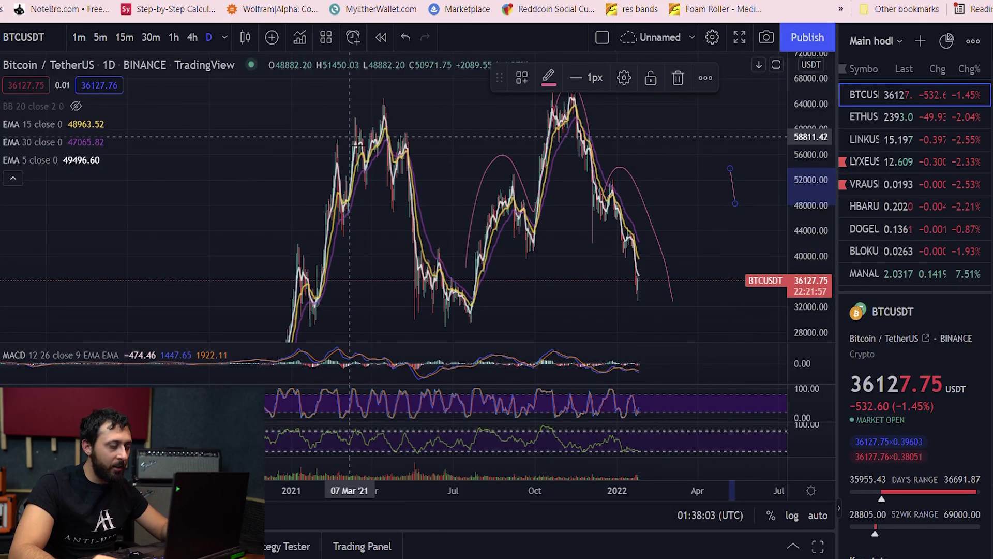
pyautogui.press('Delete')
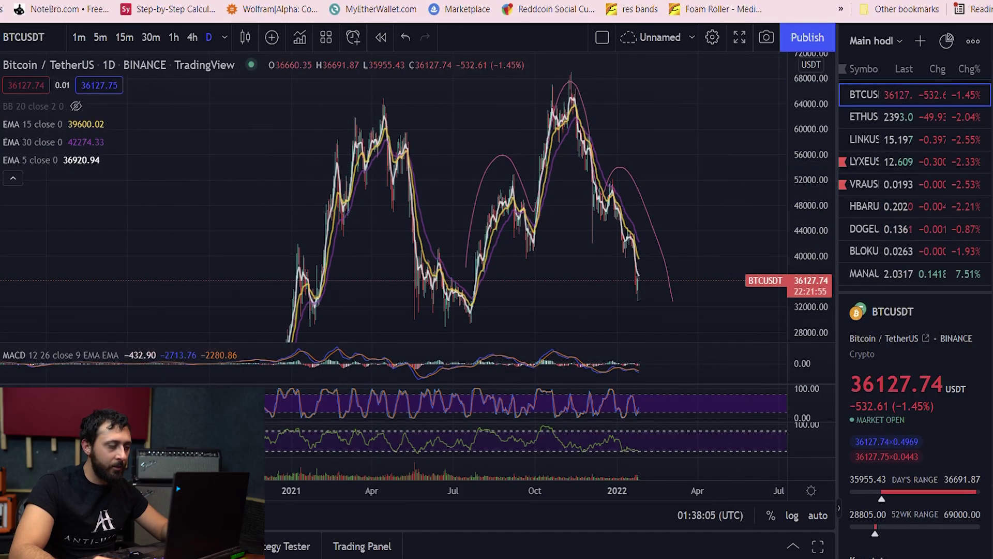
# Draw a horizontal support line at about 29,780 from the 16 Jul '21 low to about 06 Apr '22.
pyautogui.click(474, 329)
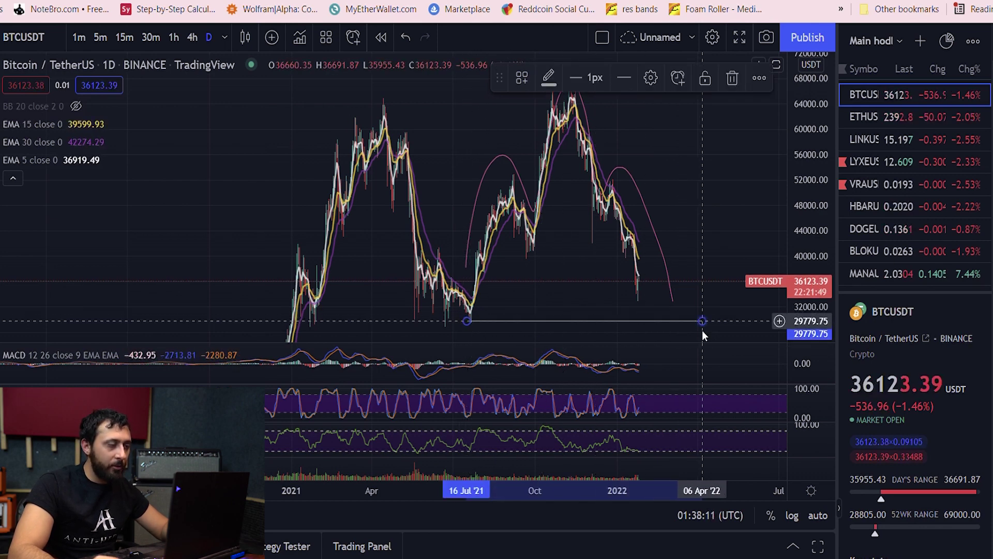
pyautogui.click(702, 331)
# Draw a horizontal neckline at about 40,350 from the 12 Sep '21 lows to 16 Mar '22.
pyautogui.moveTo(705, 248); pyautogui.dragTo(717, 192)
pyautogui.scroll(3, 717, 191)
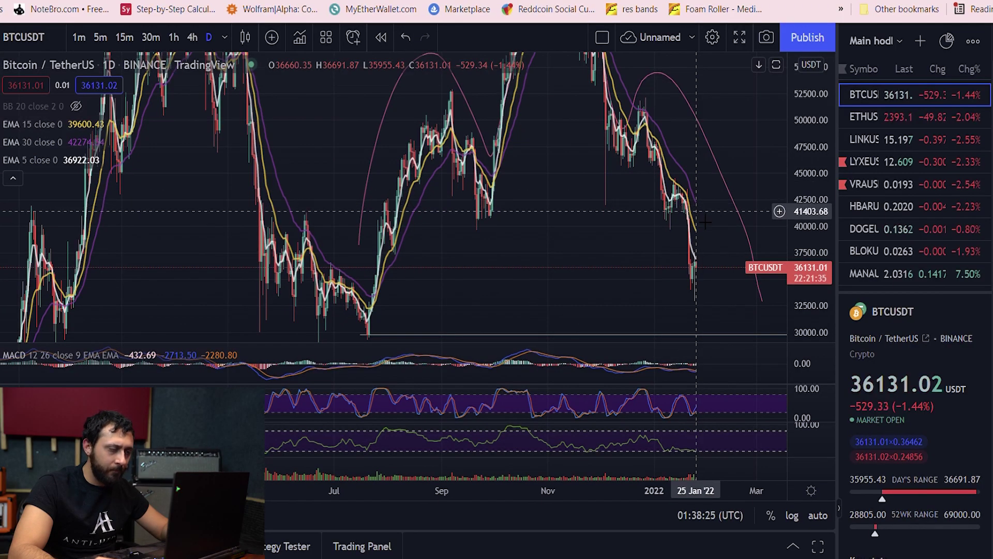
pyautogui.moveTo(722, 174); pyautogui.dragTo(734, 138)
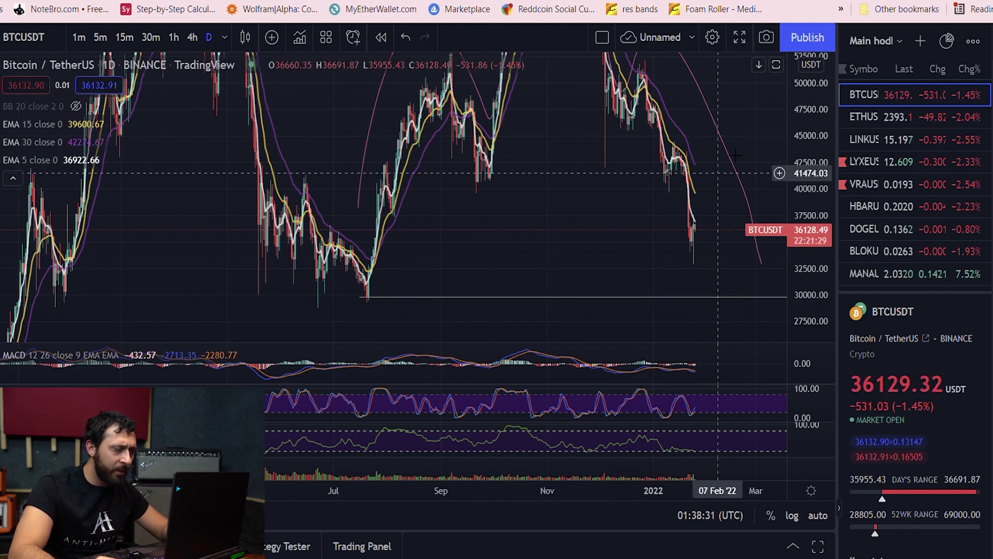
pyautogui.moveTo(747, 128); pyautogui.dragTo(706, 147)
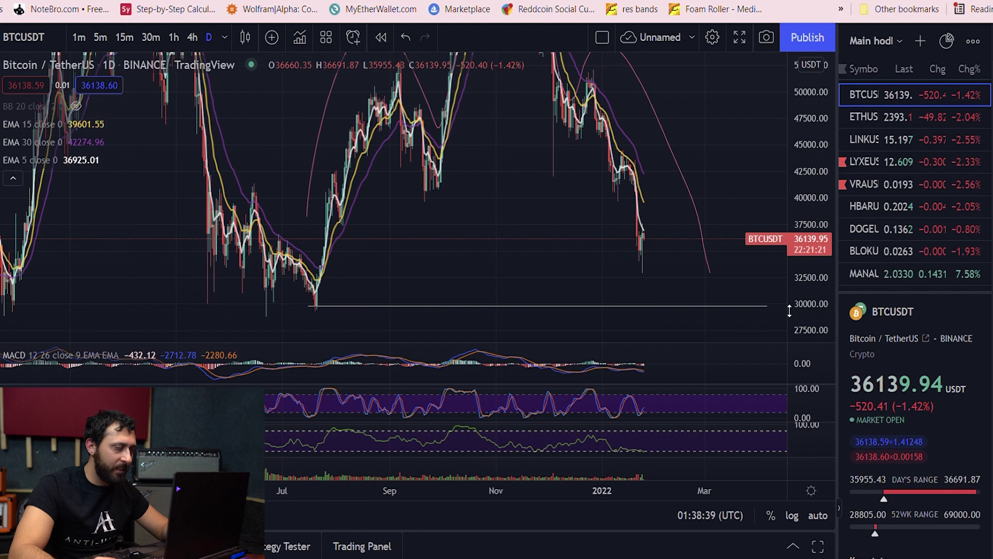
pyautogui.moveTo(732, 168); pyautogui.dragTo(740, 238)
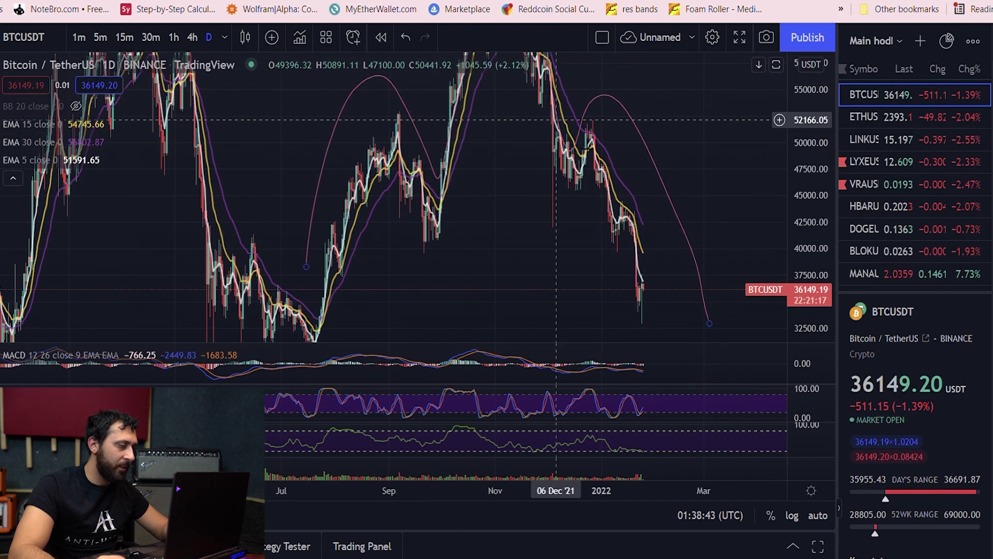
pyautogui.moveTo(772, 159); pyautogui.dragTo(759, 149)
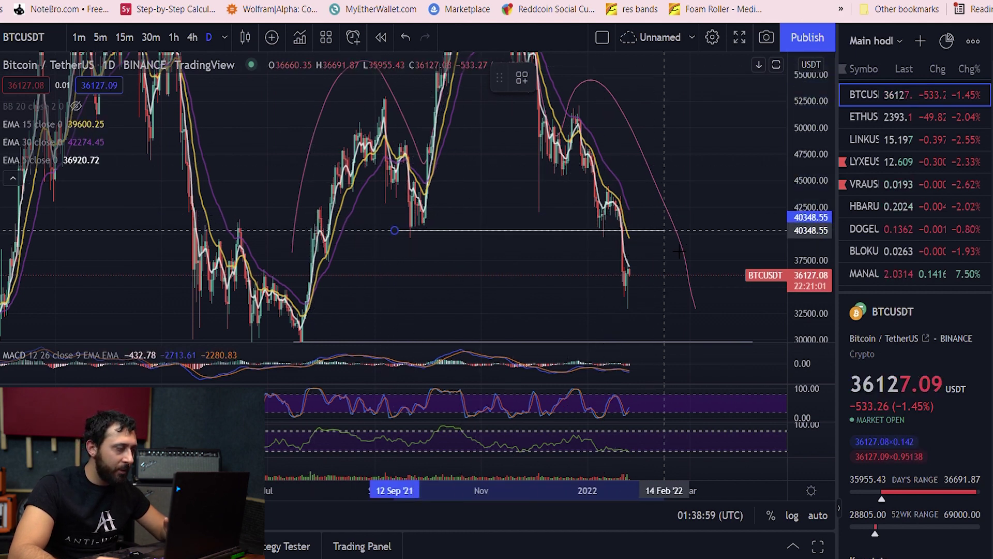
pyautogui.click(716, 241)
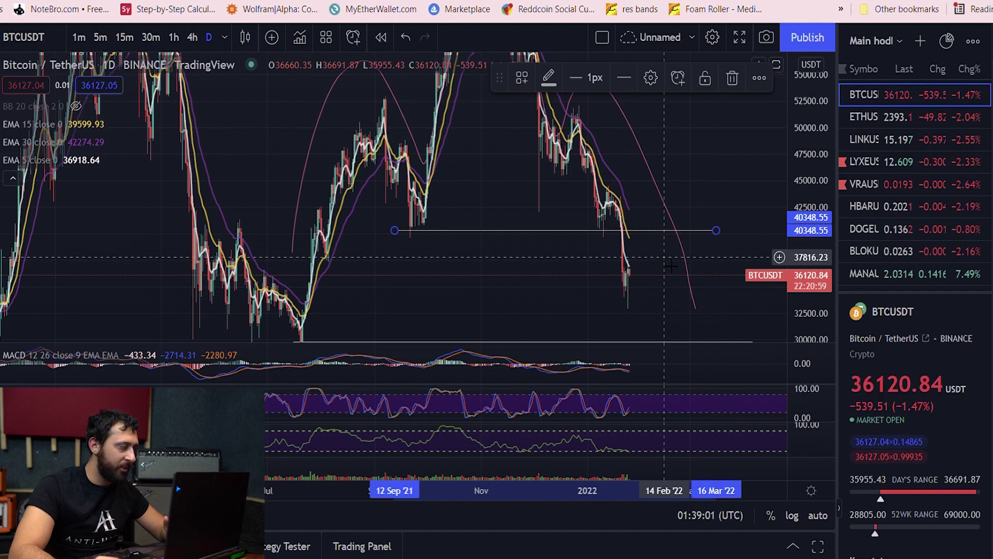
# Examine how the September lows and the January candles meet the neckline, and the price action below it.
pyautogui.scroll(5, 707, 198)
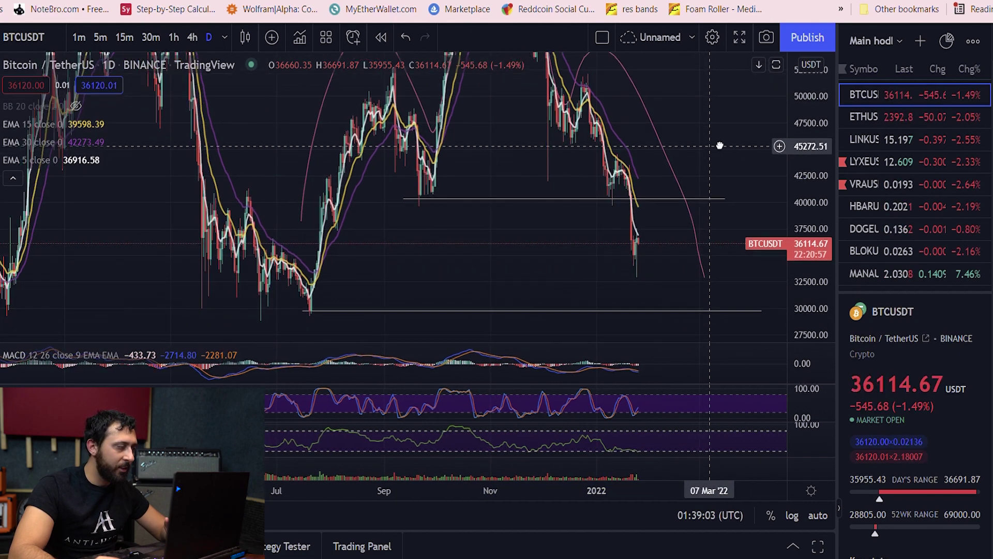
pyautogui.hscroll(-5, 719, 135)
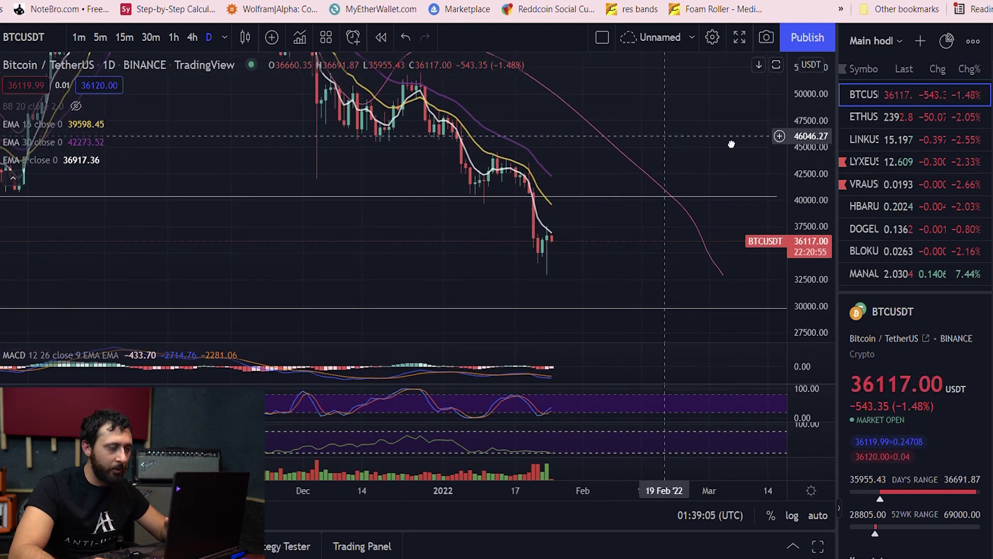
pyautogui.hscroll(-5, 497, 272)
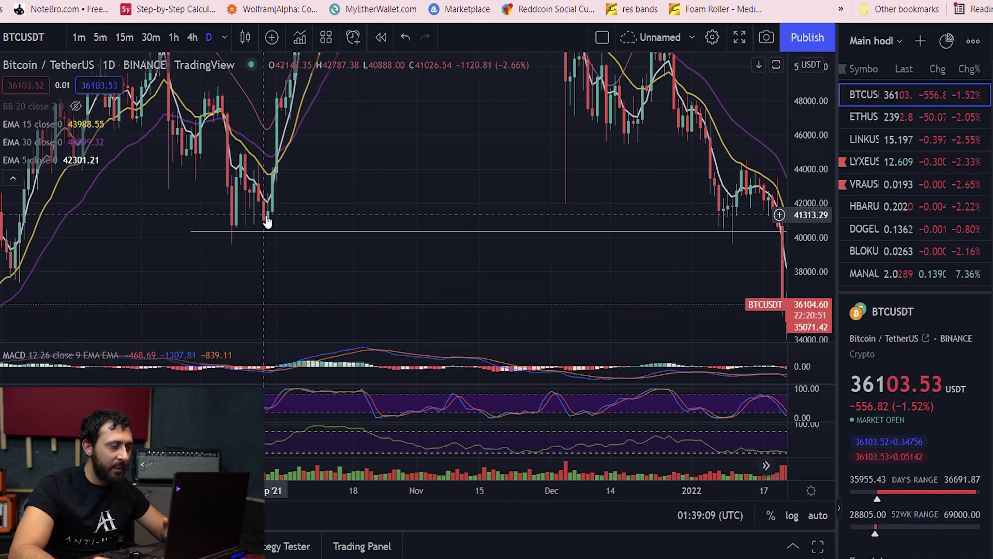
pyautogui.click(200, 234)
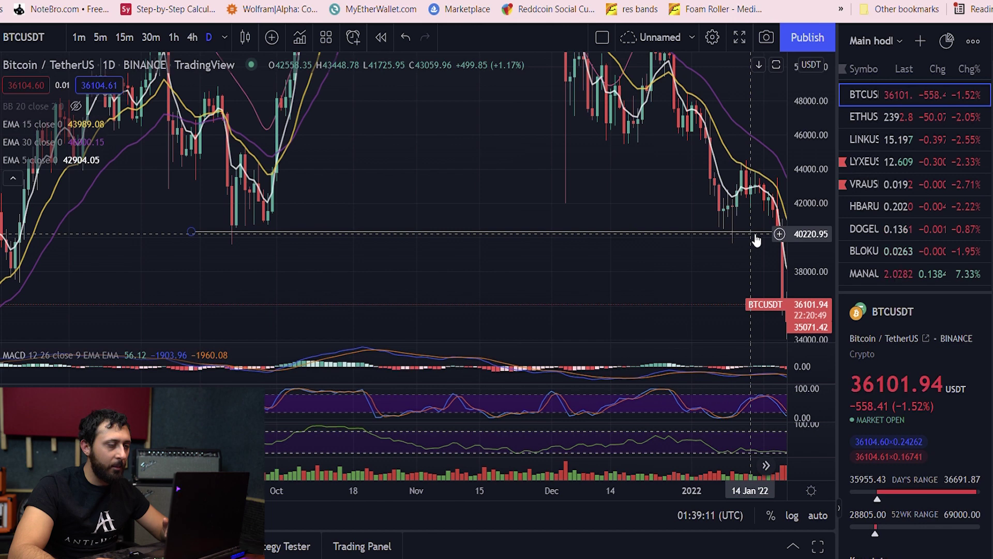
pyautogui.moveTo(753, 230); pyautogui.dragTo(549, 249)
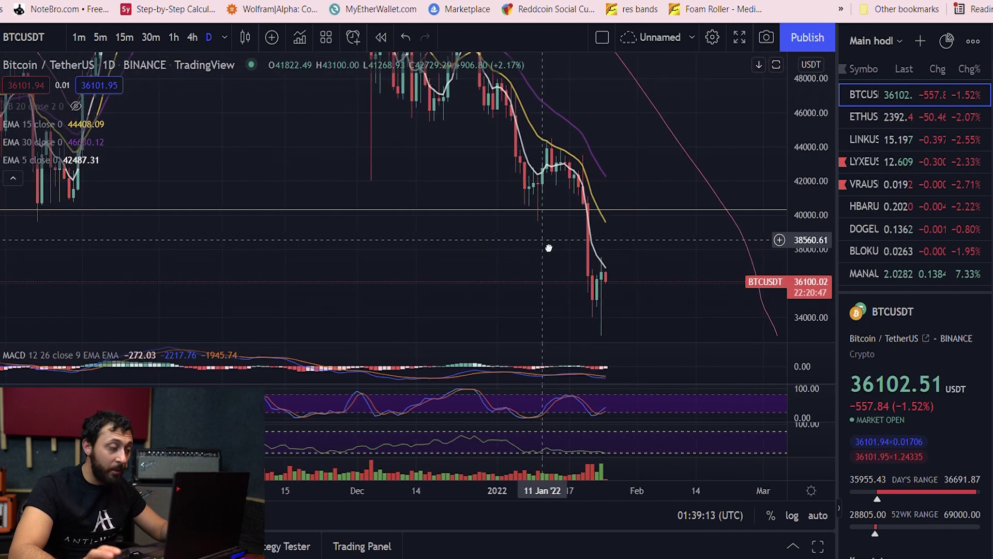
pyautogui.moveTo(678, 284); pyautogui.dragTo(679, 227)
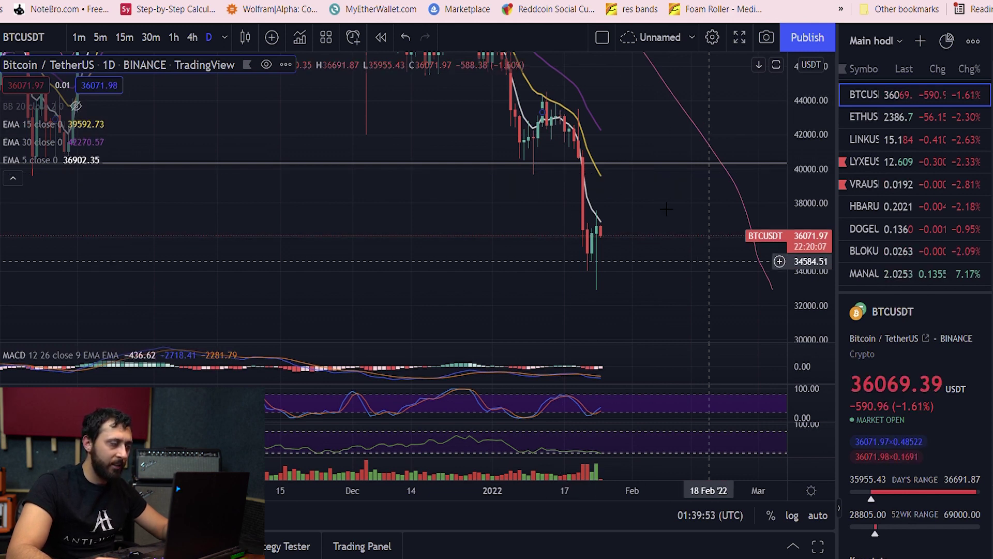
# Raise the neckline to about 40,610 so it sits closer to the candle bodies of the September and January lows.
pyautogui.moveTo(492, 238); pyautogui.dragTo(547, 259)
pyautogui.scroll(-2, 631, 243)
pyautogui.scroll(-1, 632, 241)
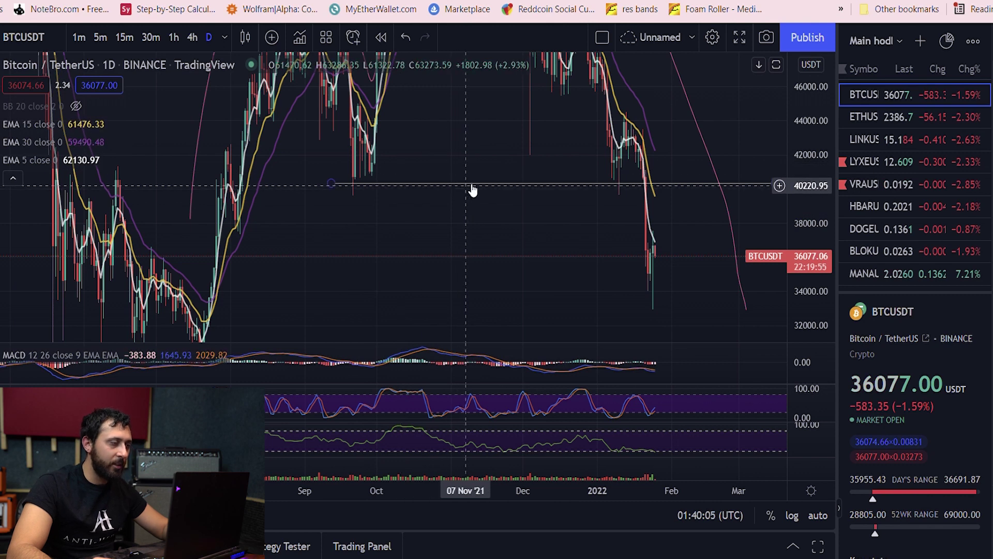
pyautogui.moveTo(473, 190); pyautogui.dragTo(475, 185)
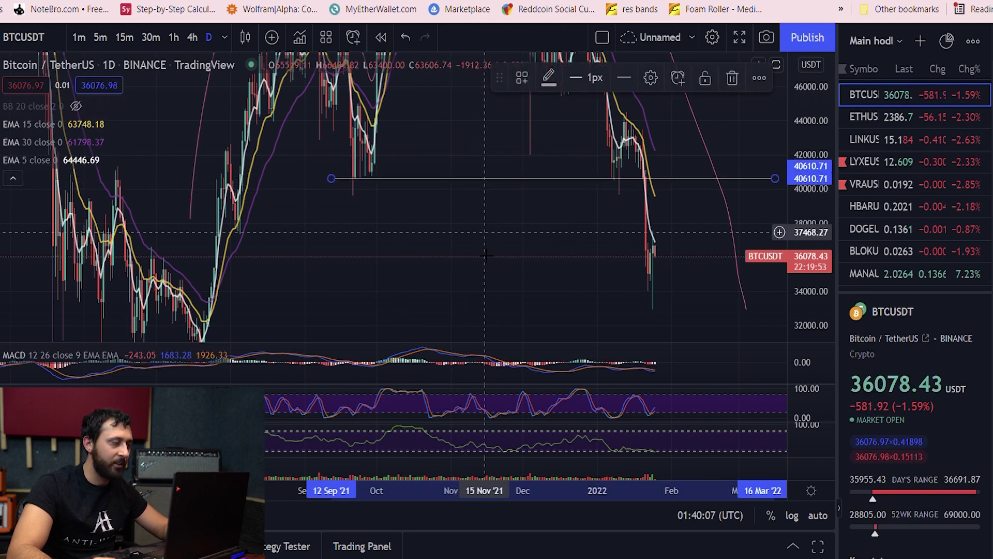
# Examine the drop below the neckline, the distance down to the lower support line, and the whole head-and-shoulders pattern.
pyautogui.moveTo(398, 178); pyautogui.dragTo(383, 193)
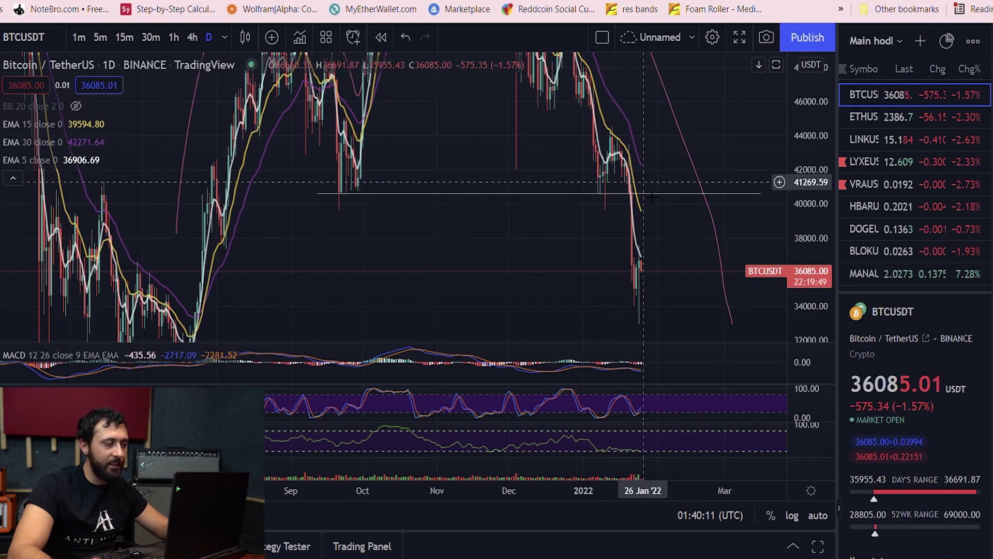
pyautogui.moveTo(679, 111); pyautogui.dragTo(693, 208)
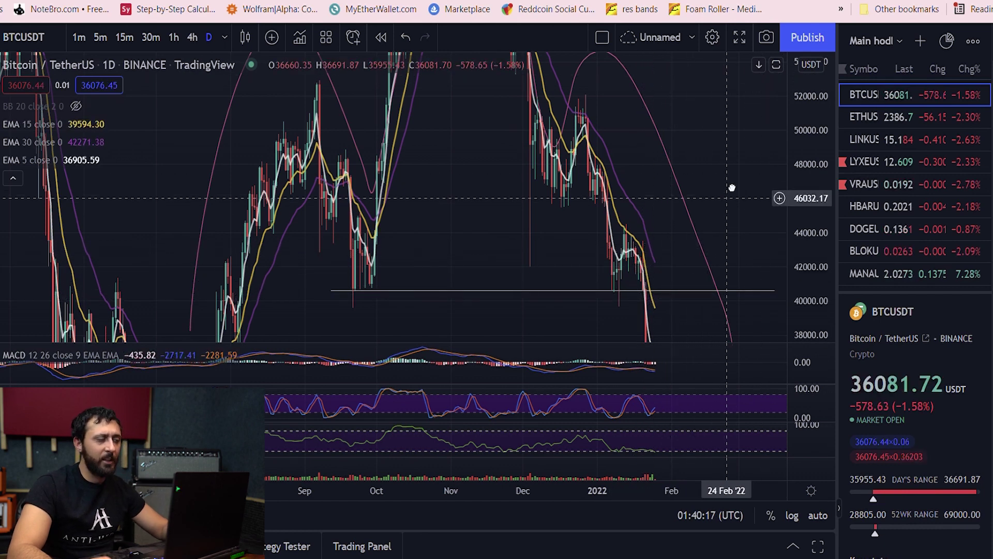
pyautogui.moveTo(726, 202); pyautogui.dragTo(660, 209)
pyautogui.moveTo(658, 282); pyautogui.dragTo(662, 196)
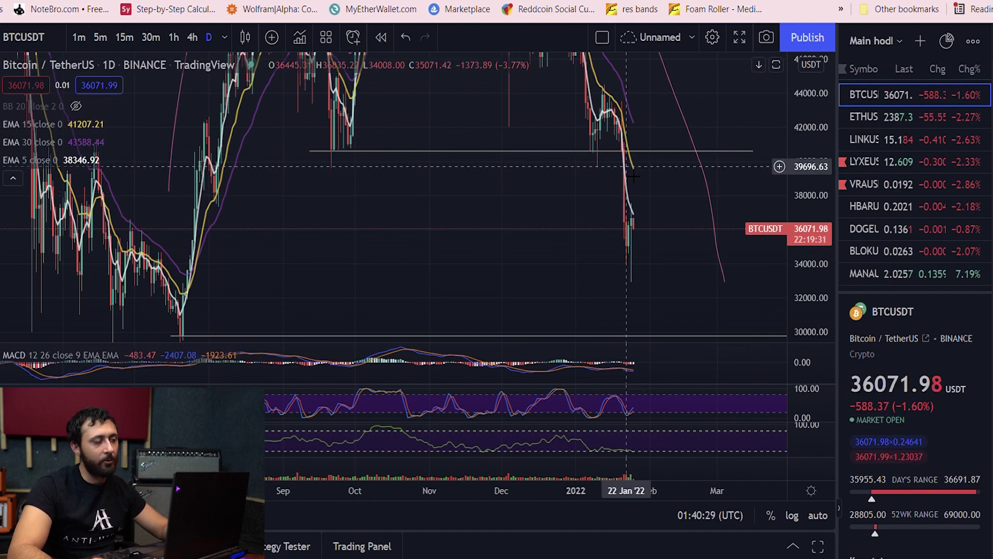
pyautogui.moveTo(704, 272); pyautogui.dragTo(701, 201)
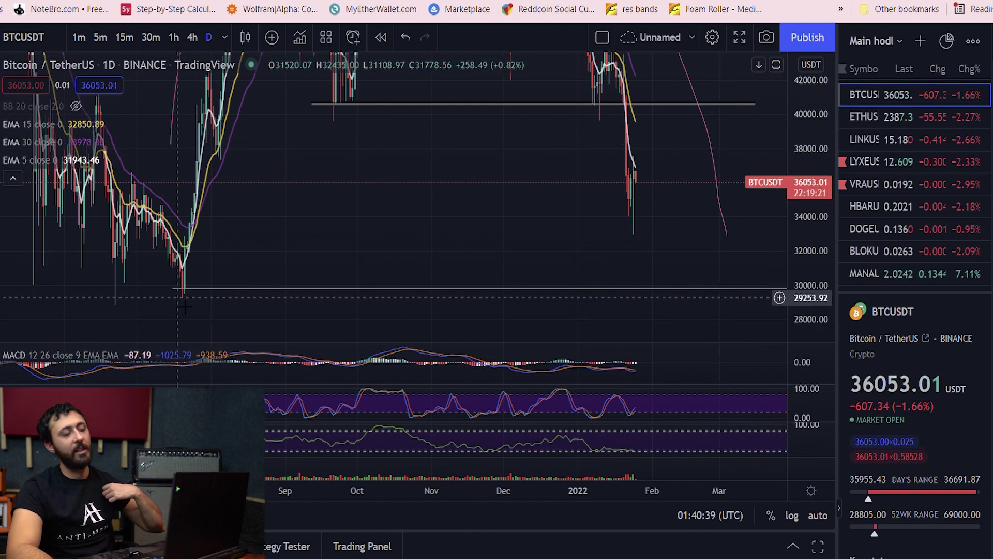
pyautogui.scroll(-1, 548, 227)
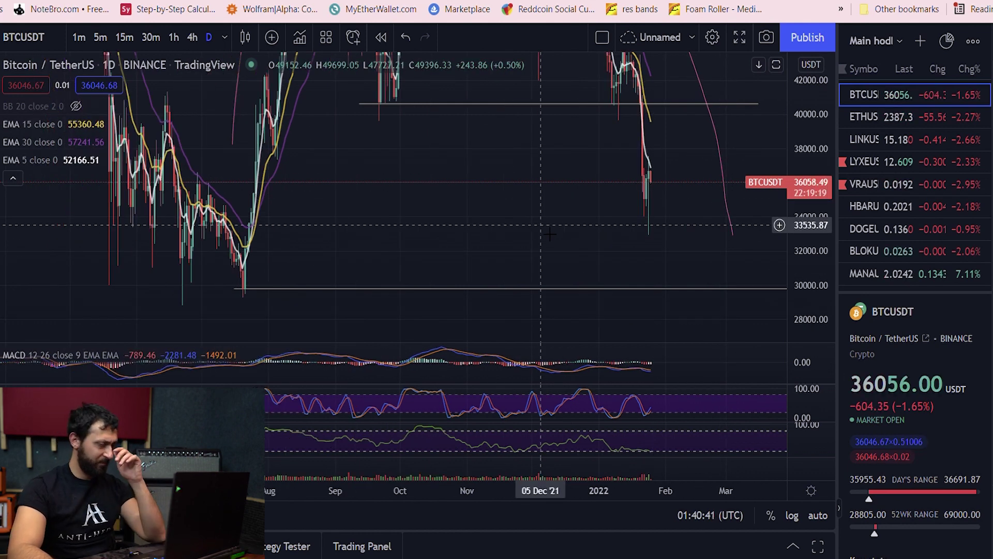
pyautogui.scroll(-3, 549, 234)
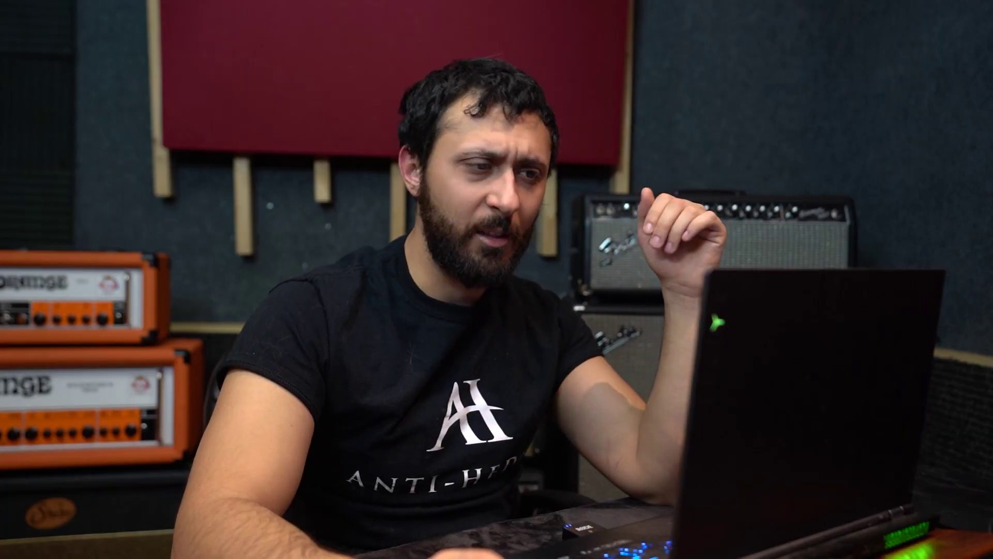
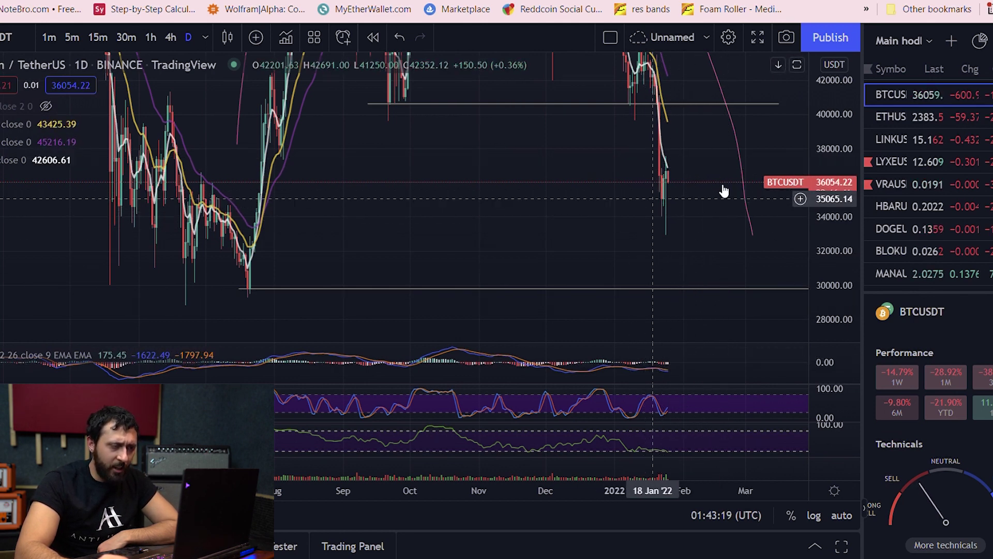
pyautogui.moveTo(752, 242); pyautogui.dragTo(603, 300)
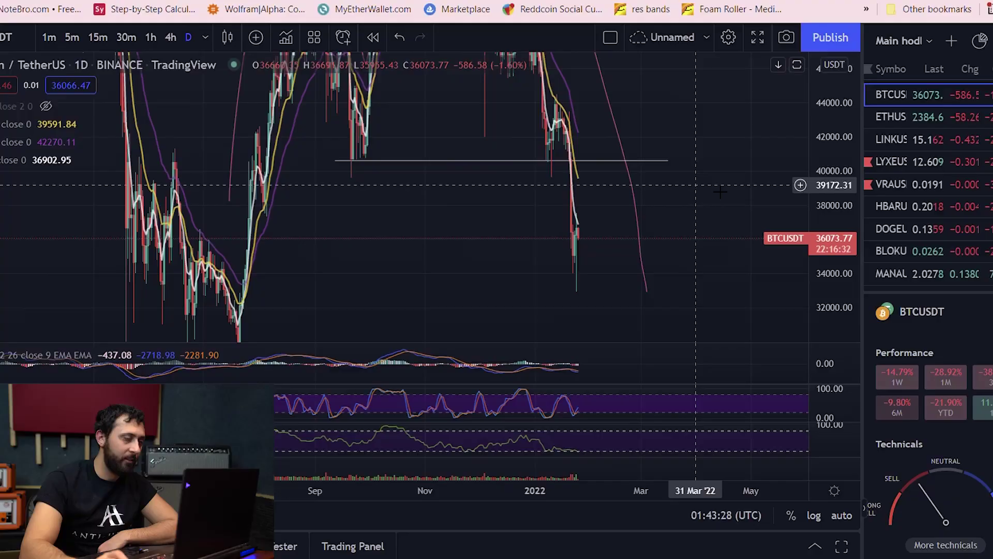
pyautogui.scroll(-5, 572, 291)
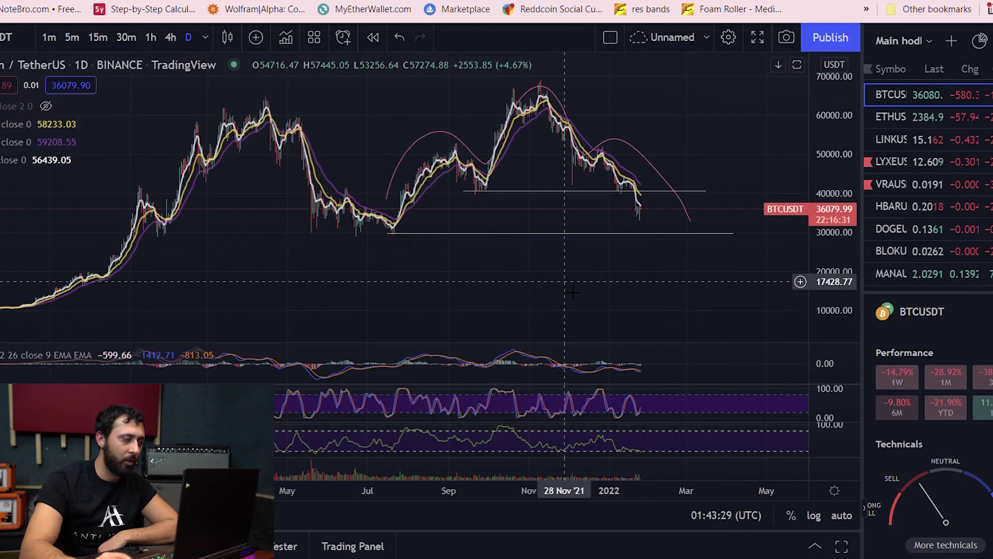
pyautogui.moveTo(572, 290); pyautogui.dragTo(618, 336)
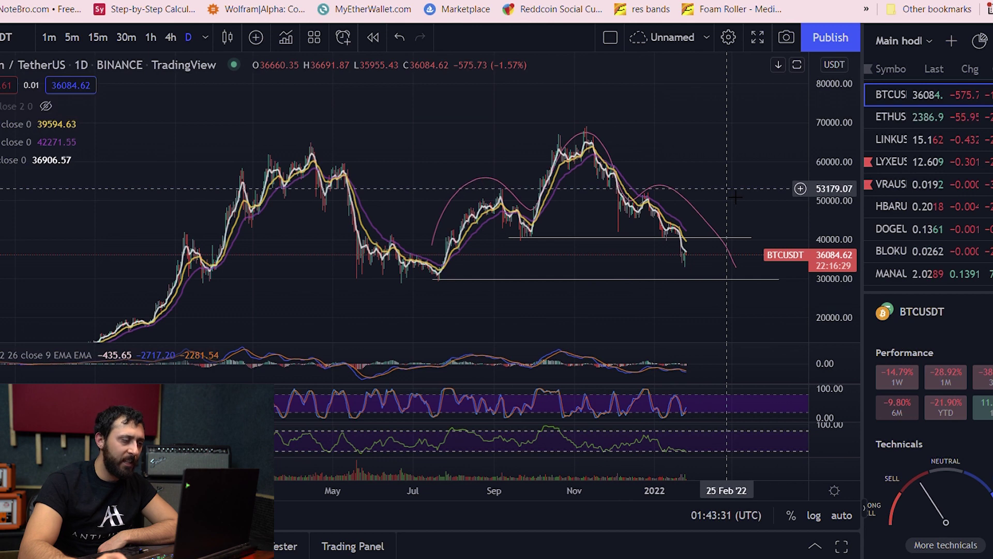
pyautogui.scroll(3, 688, 204)
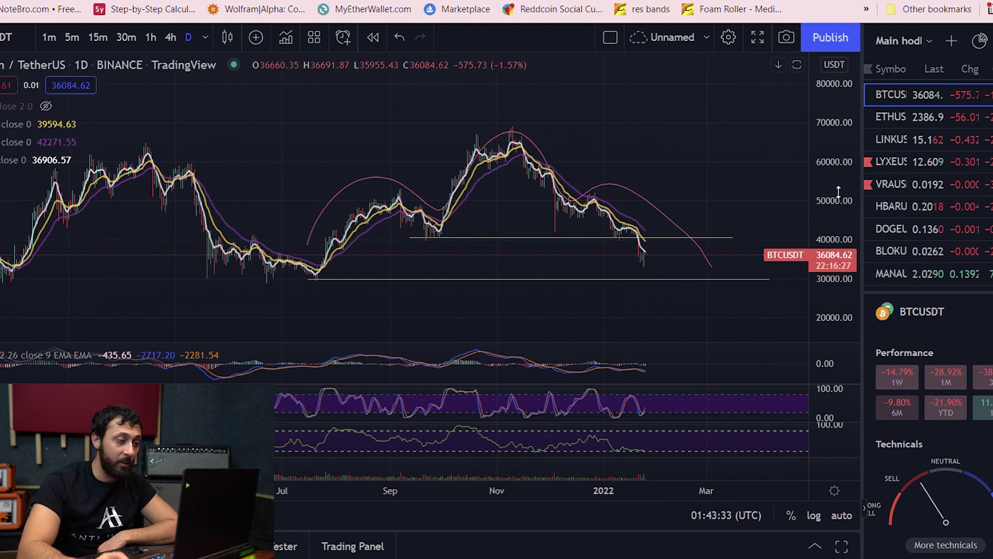
pyautogui.moveTo(698, 202); pyautogui.dragTo(665, 147)
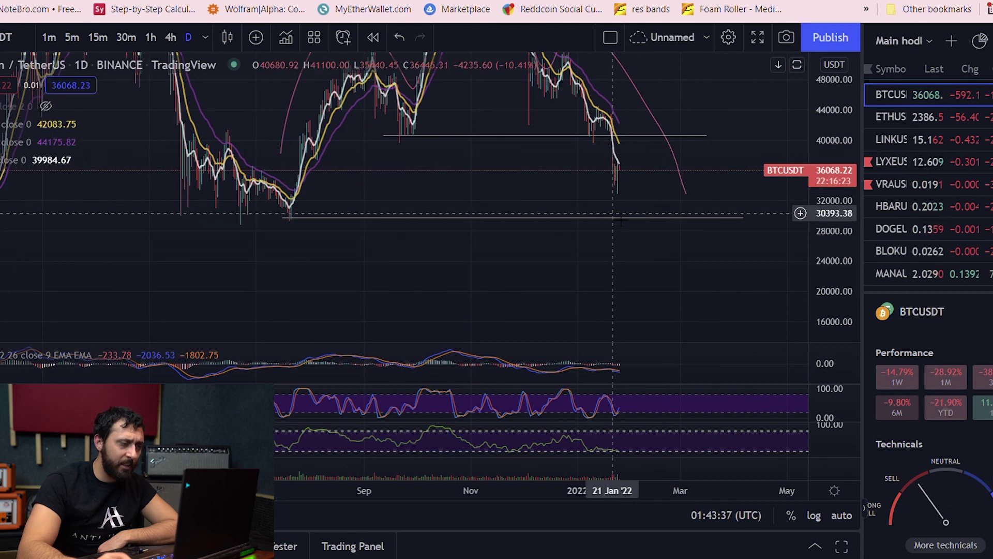